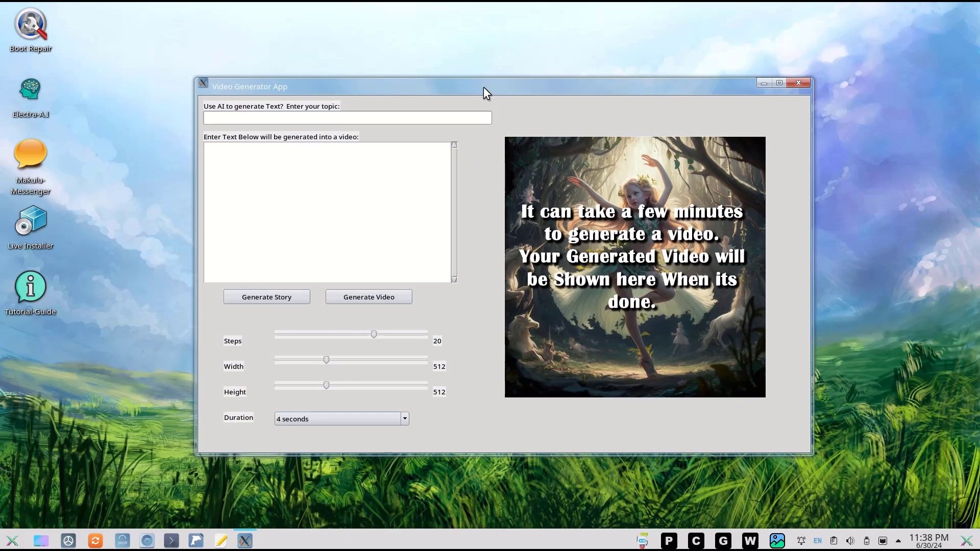
Nudge the app window into place and leave the video duration at 4 seconds
{"action": "left_click_drag", "start_coordinate": [483, 87], "coordinate": [503, 76]}
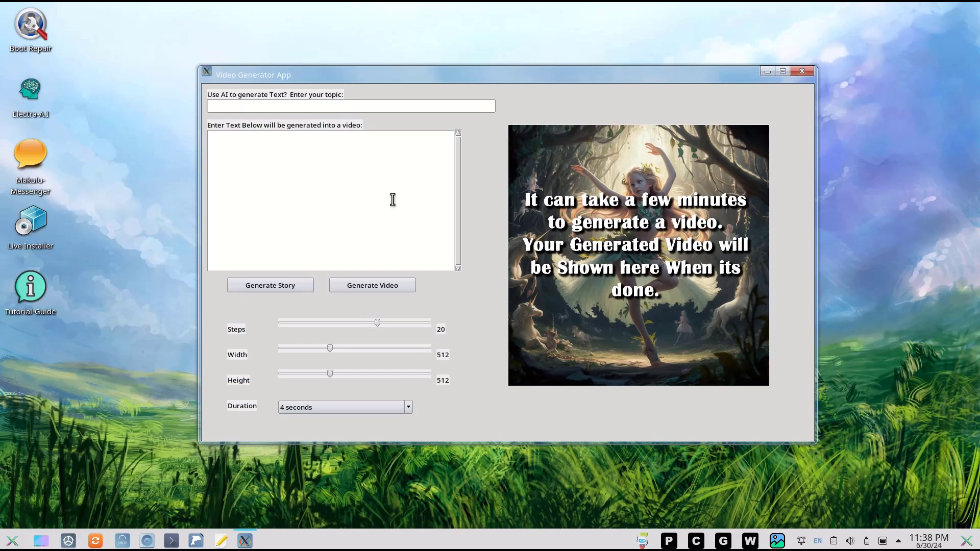
{"action": "left_click_drag", "start_coordinate": [467, 71], "coordinate": [485, 81]}
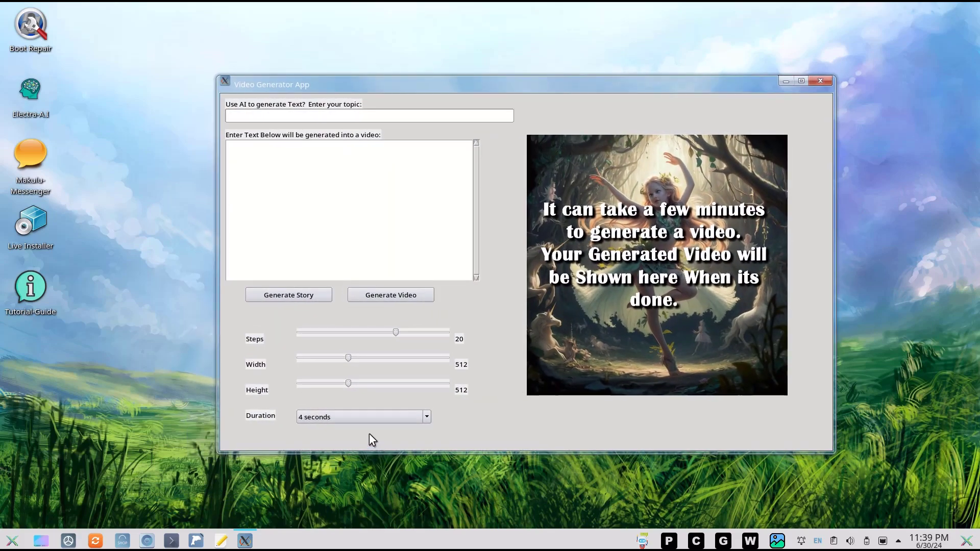
{"action": "left_click", "coordinate": [362, 419]}
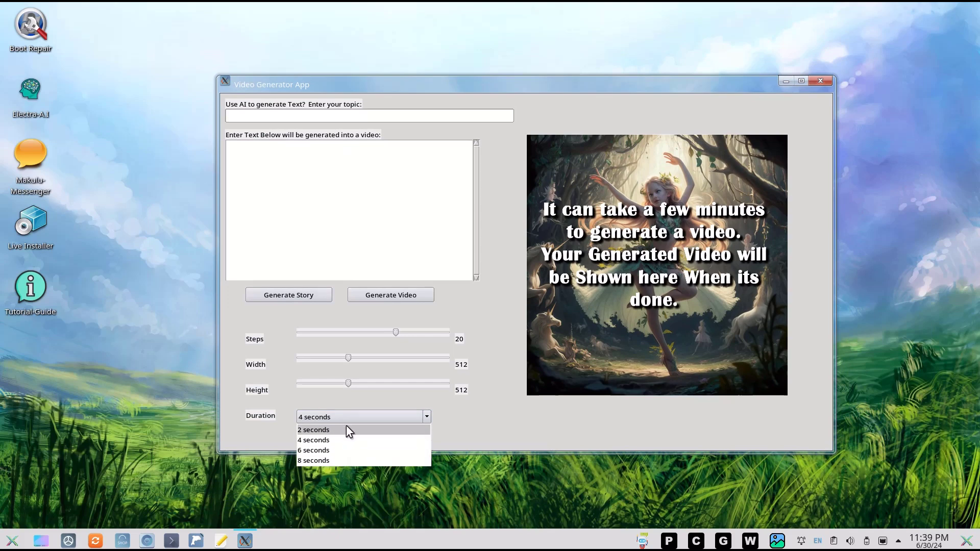
{"action": "left_click", "coordinate": [484, 427]}
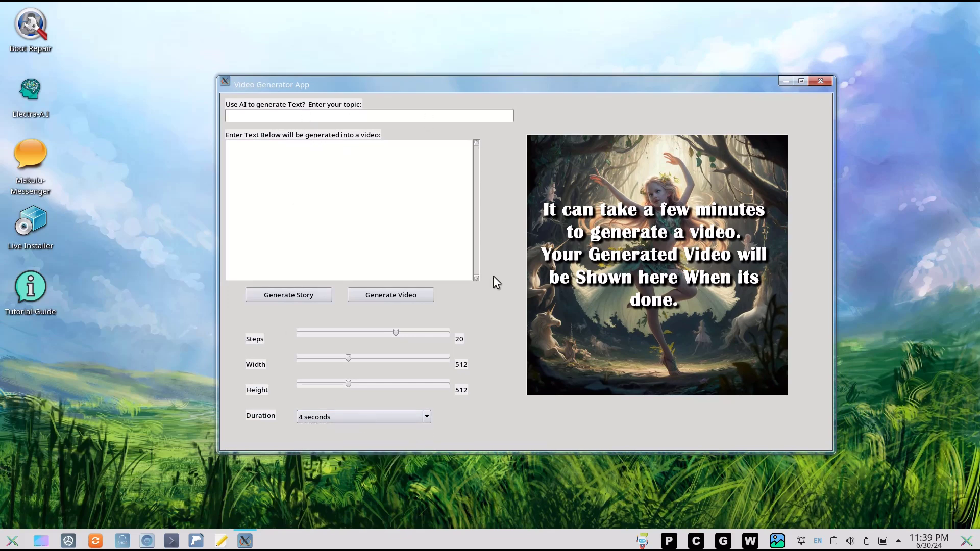
{"action": "left_click", "coordinate": [360, 419]}
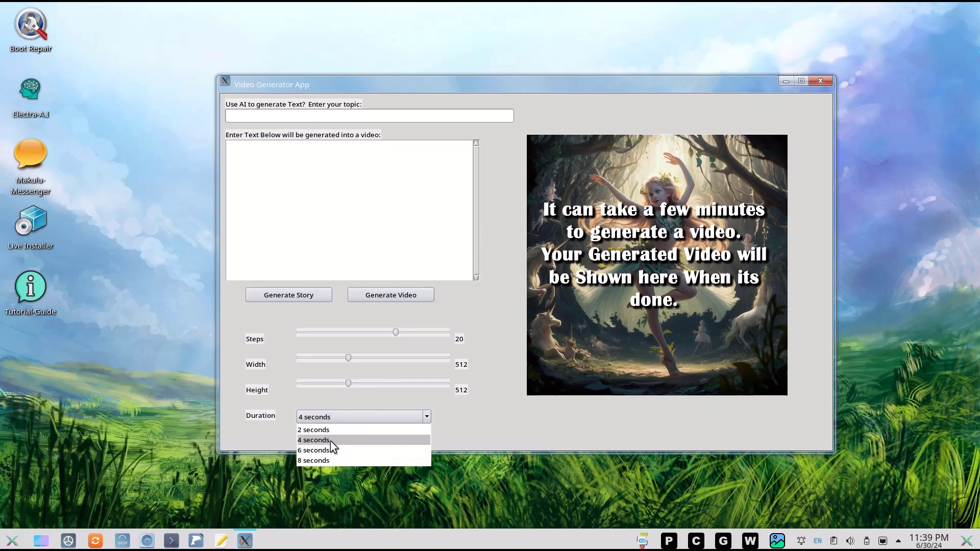
{"action": "left_click", "coordinate": [330, 441]}
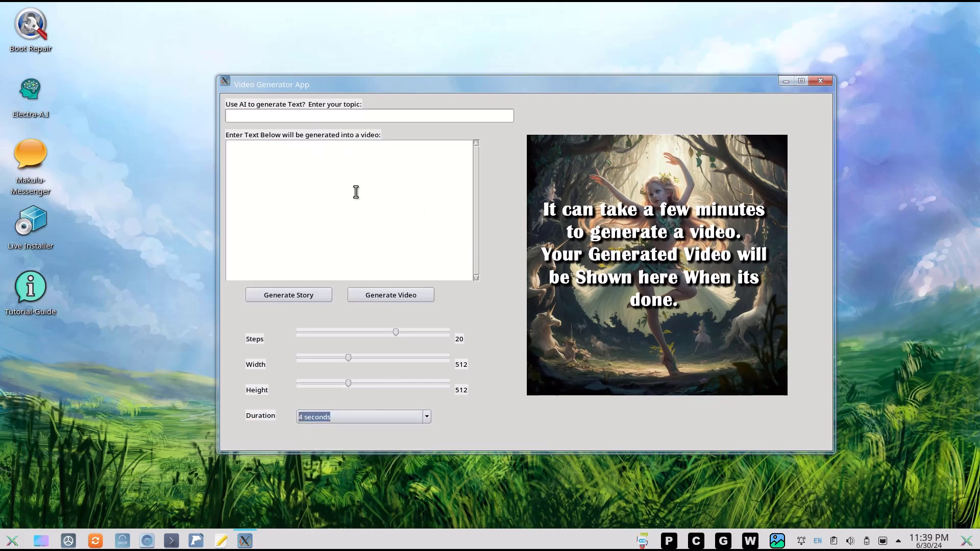
Generate a story from the topic 'a girl' and select the resulting story text
{"action": "left_click", "coordinate": [363, 220]}
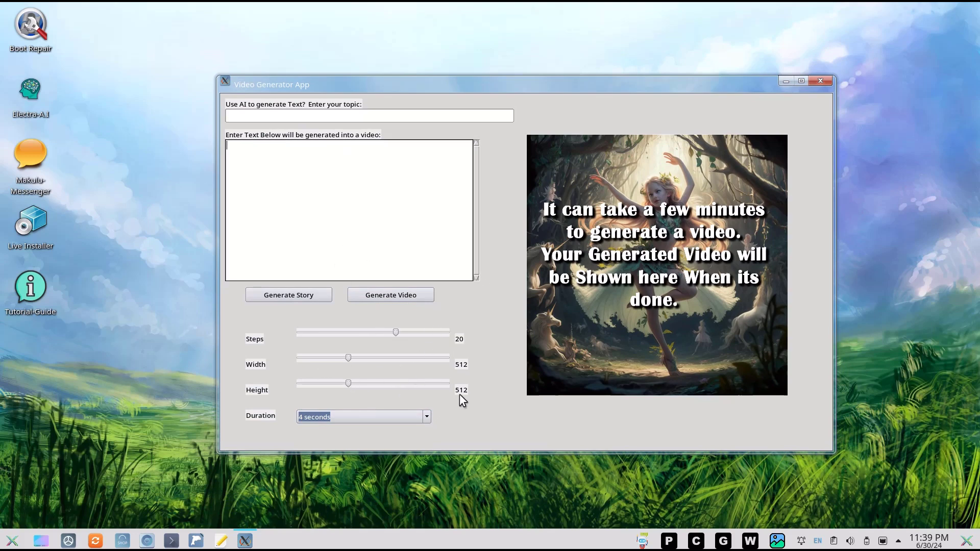
{"action": "left_click", "coordinate": [251, 117]}
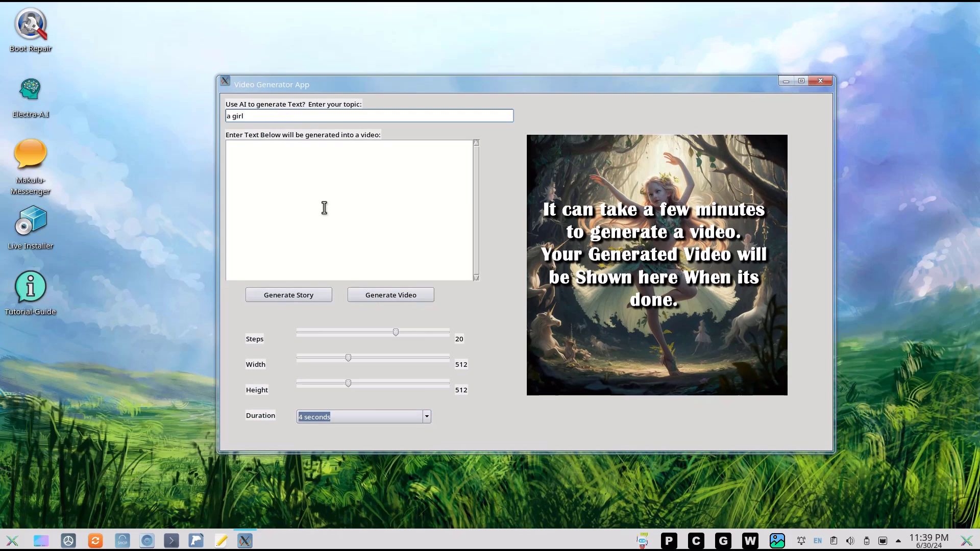
{"action": "left_click", "coordinate": [289, 295]}
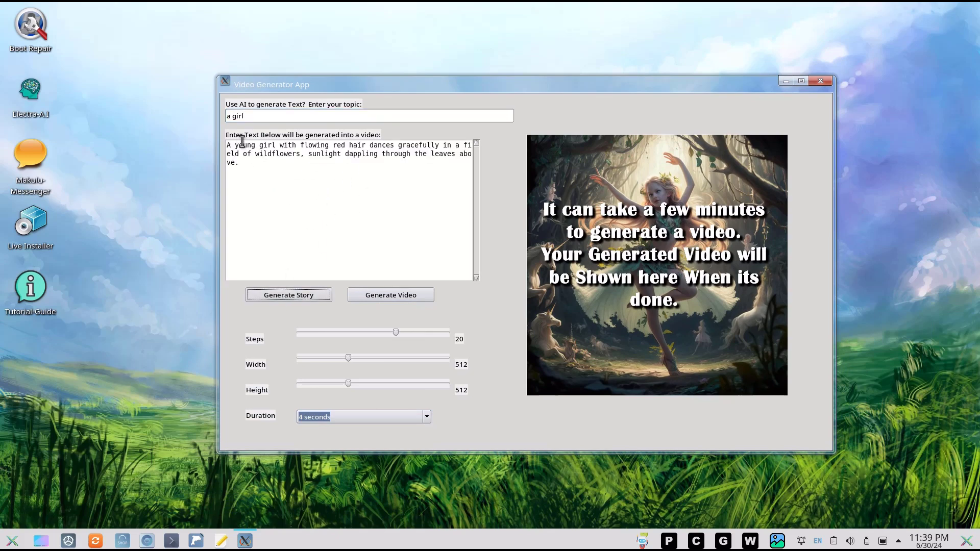
{"action": "left_click_drag", "start_coordinate": [283, 163], "coordinate": [214, 142]}
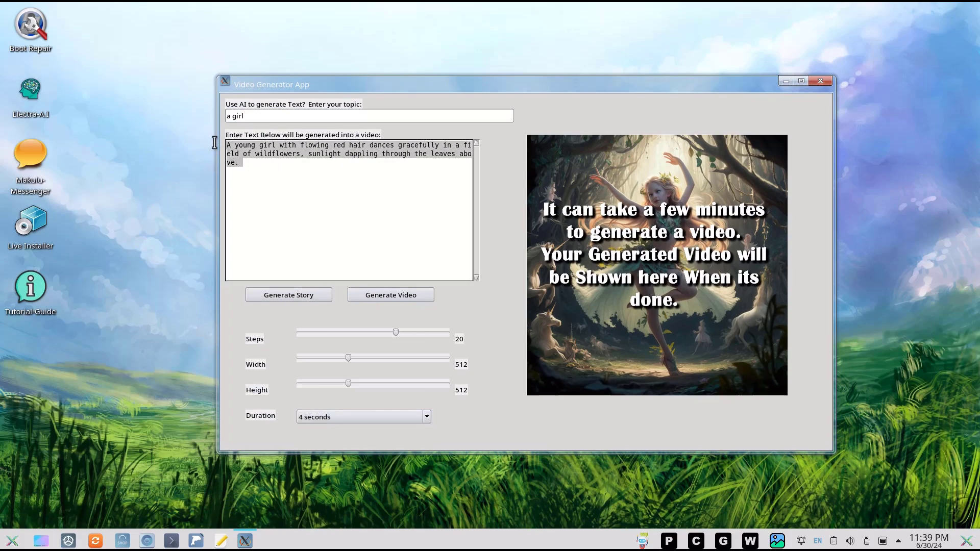
{"action": "left_click_drag", "start_coordinate": [288, 177], "coordinate": [219, 142]}
{"action": "left_click", "coordinate": [284, 176]}
Clear the topic and generated story so the story box holds just 'a girl'
{"action": "left_click_drag", "start_coordinate": [262, 116], "coordinate": [220, 112]}
{"action": "key", "text": "BackSpace"}
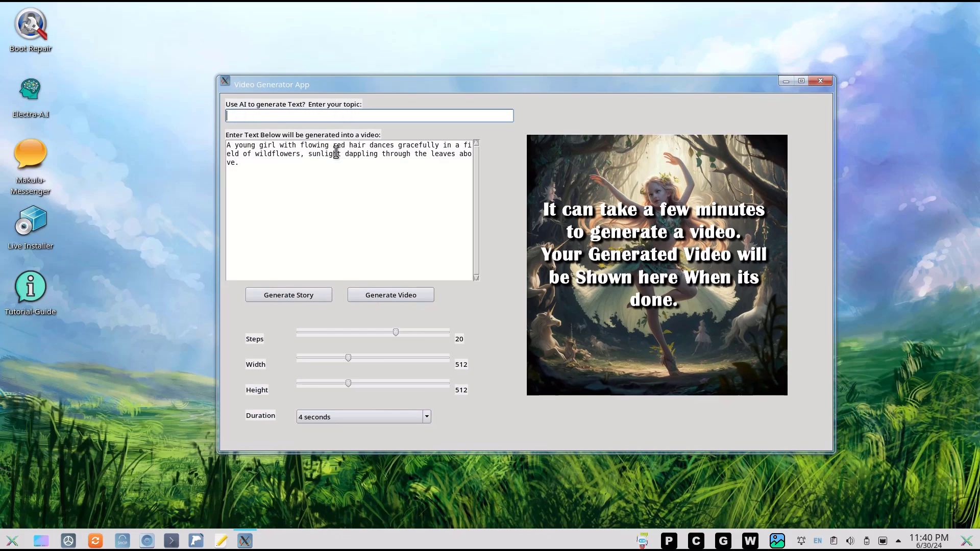
{"action": "left_click", "coordinate": [275, 174]}
{"action": "left_click_drag", "start_coordinate": [274, 174], "coordinate": [215, 136]}
{"action": "key", "text": "BackSpace"}
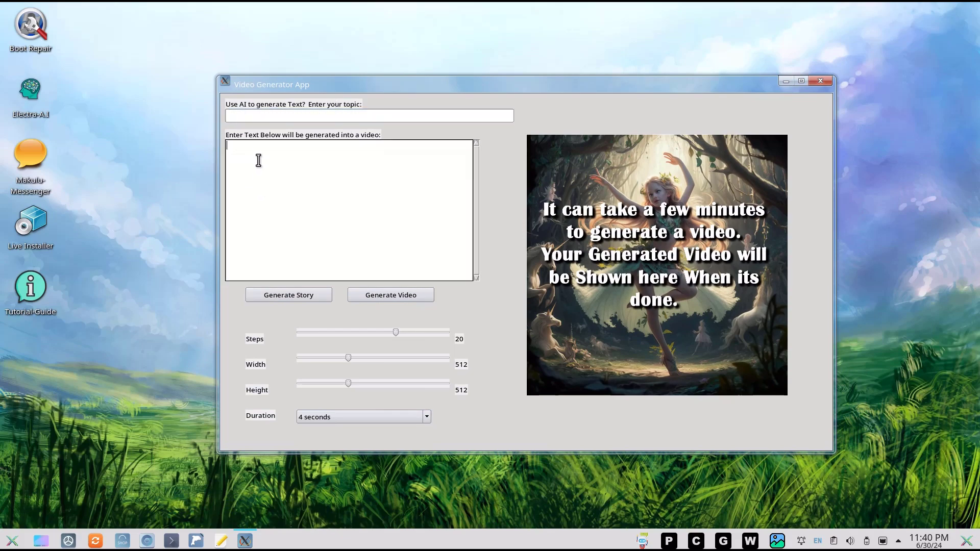
{"action": "type", "text": "a girl"}
{"action": "left_click", "coordinate": [227, 153]}
{"action": "key", "text": "BackSpace"}
Confirm the 4-second duration and start generating the video
{"action": "left_click", "coordinate": [362, 416]}
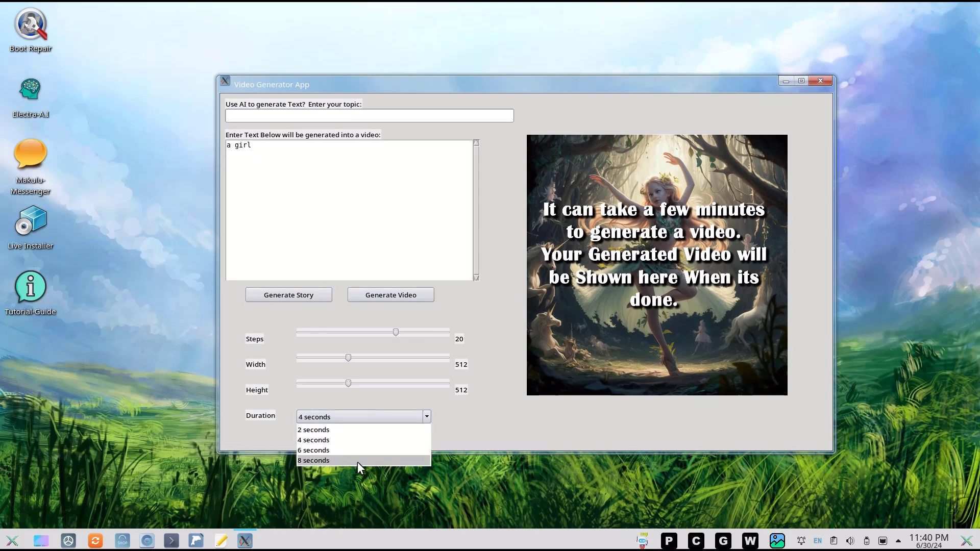
{"action": "left_click", "coordinate": [352, 440]}
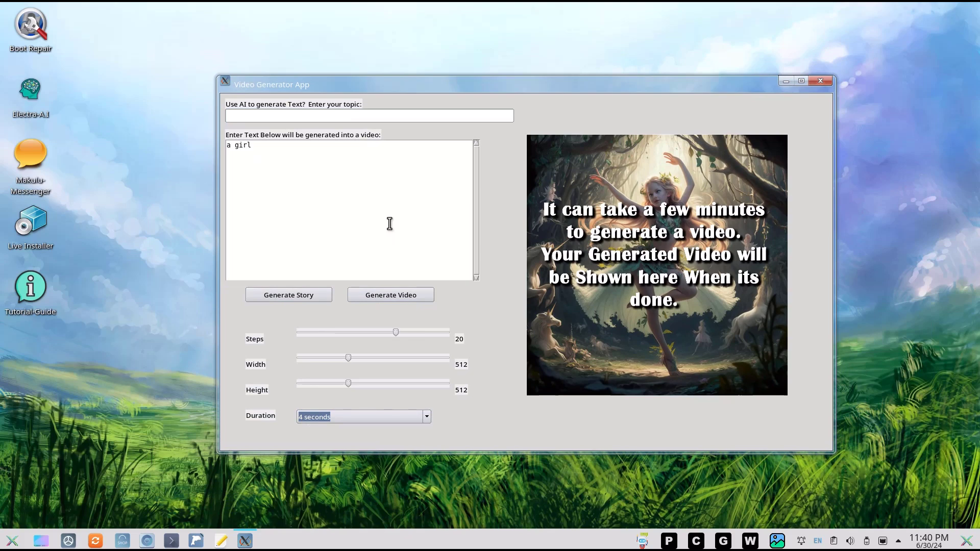
{"action": "left_click", "coordinate": [378, 292]}
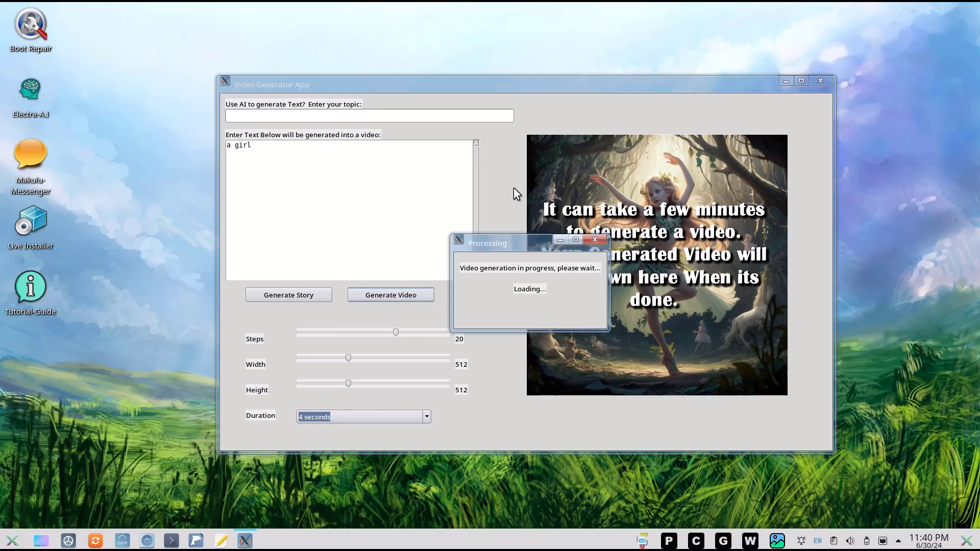
Drag the Processing notice aside while the 'a girl' video generates
{"action": "left_click_drag", "start_coordinate": [511, 244], "coordinate": [408, 229]}
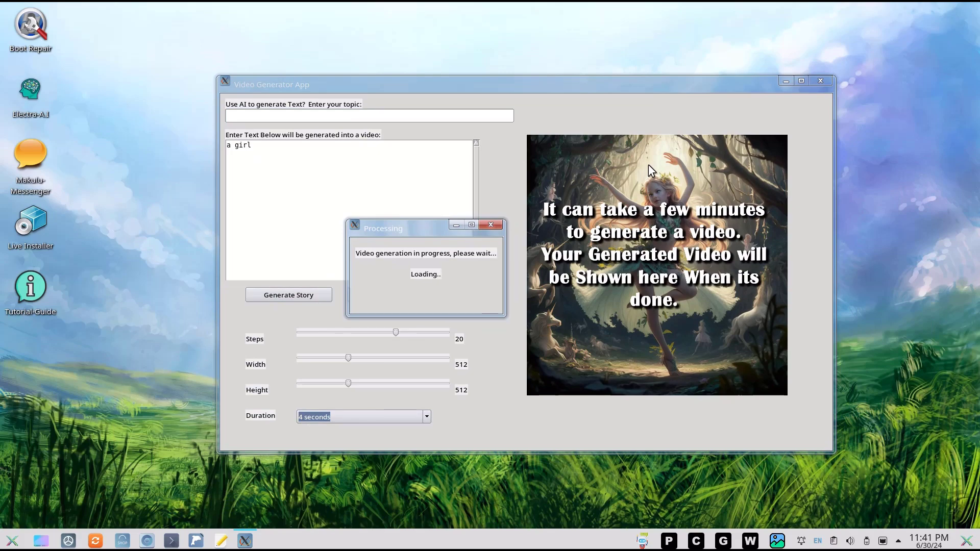
{"action": "left_click_drag", "start_coordinate": [429, 228], "coordinate": [519, 231]}
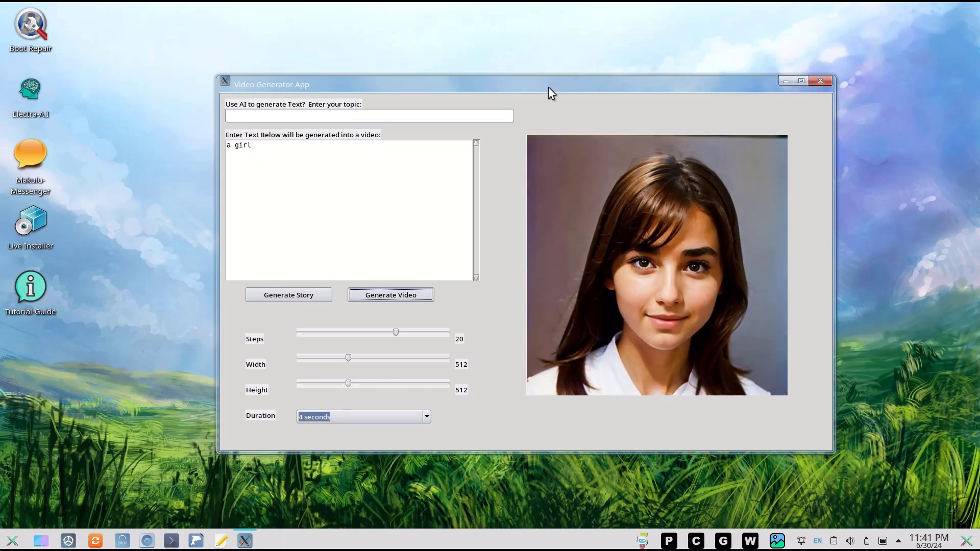
Shift the app window up-left and select 'a girl' in the story box
{"action": "left_click_drag", "start_coordinate": [550, 88], "coordinate": [541, 80]}
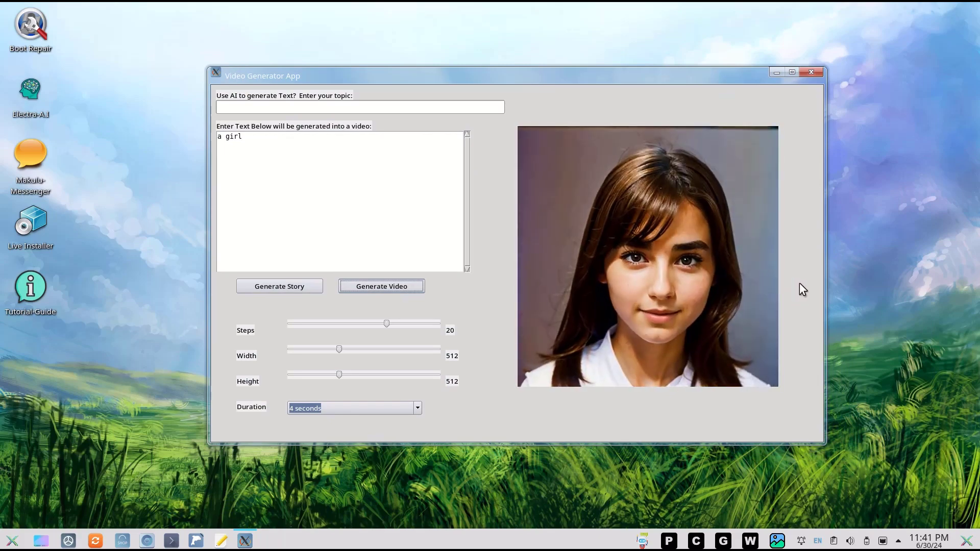
{"action": "left_click_drag", "start_coordinate": [300, 149], "coordinate": [191, 129]}
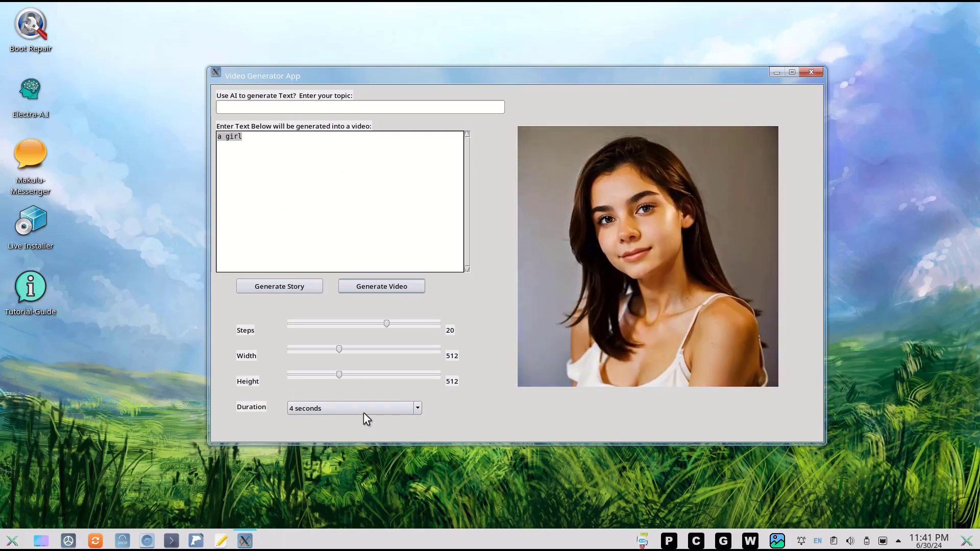
Set the video duration to 8 seconds and start generating
{"action": "left_click", "coordinate": [363, 411]}
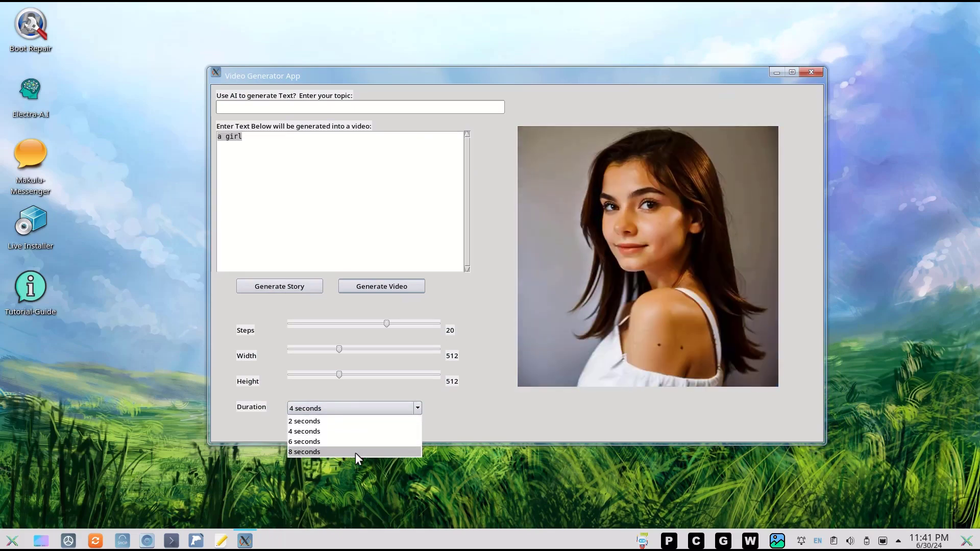
{"action": "left_click", "coordinate": [355, 453]}
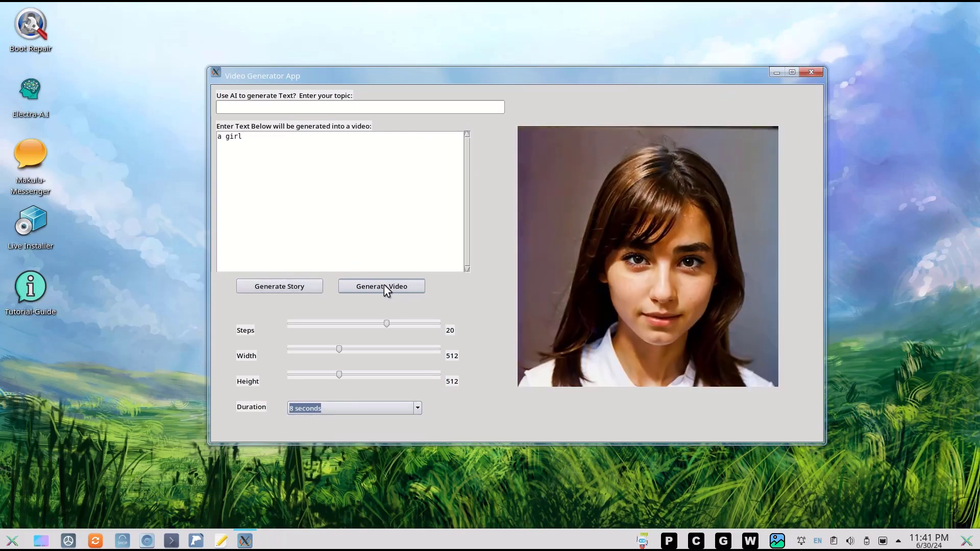
{"action": "left_click", "coordinate": [384, 286]}
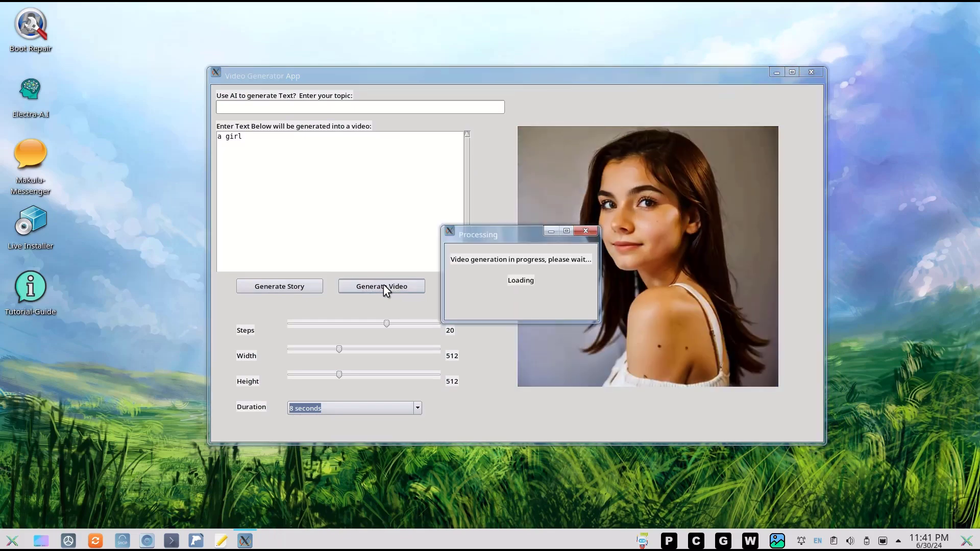
Keep moving the progress notice aside until the 8-second video finishes
{"action": "left_click_drag", "start_coordinate": [510, 236], "coordinate": [503, 211]}
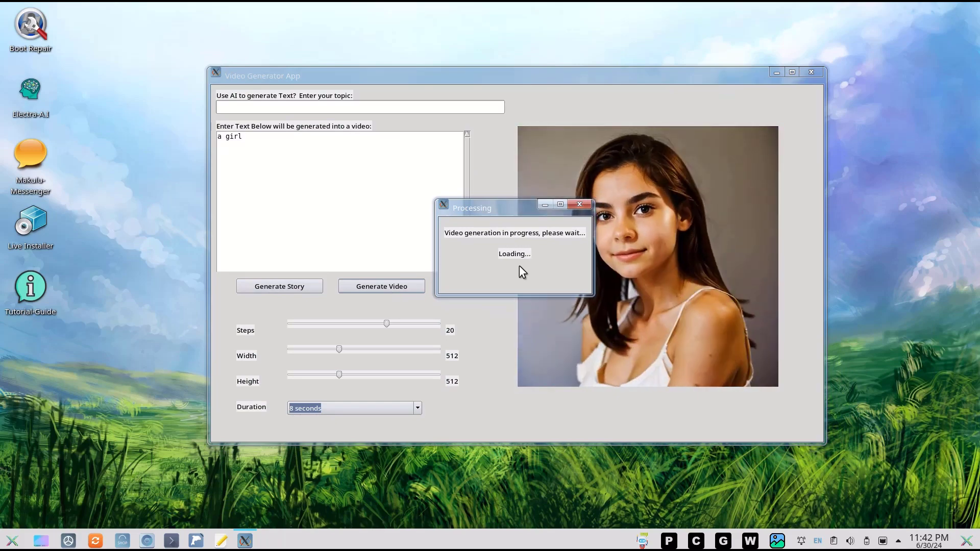
{"action": "left_click_drag", "start_coordinate": [497, 203], "coordinate": [486, 83]}
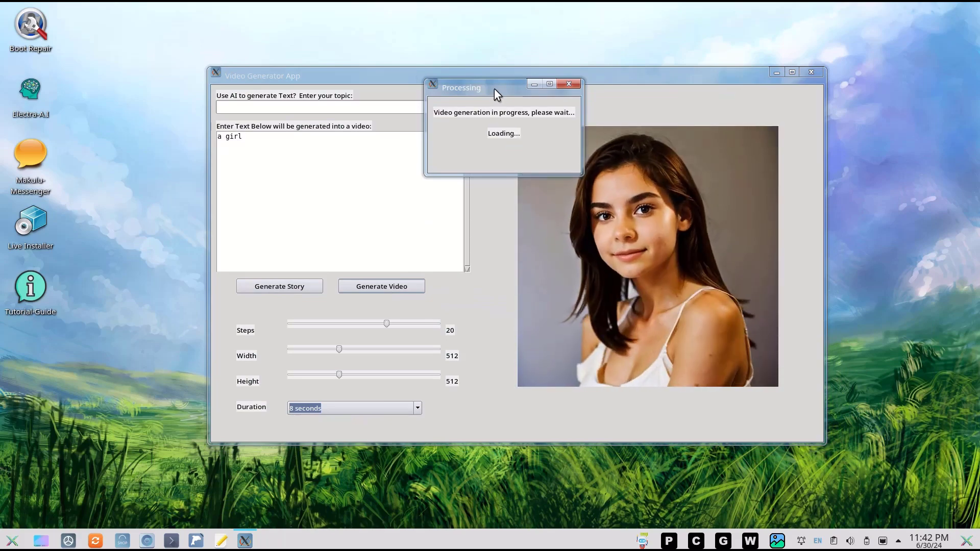
{"action": "left_click_drag", "start_coordinate": [494, 87], "coordinate": [485, 166]}
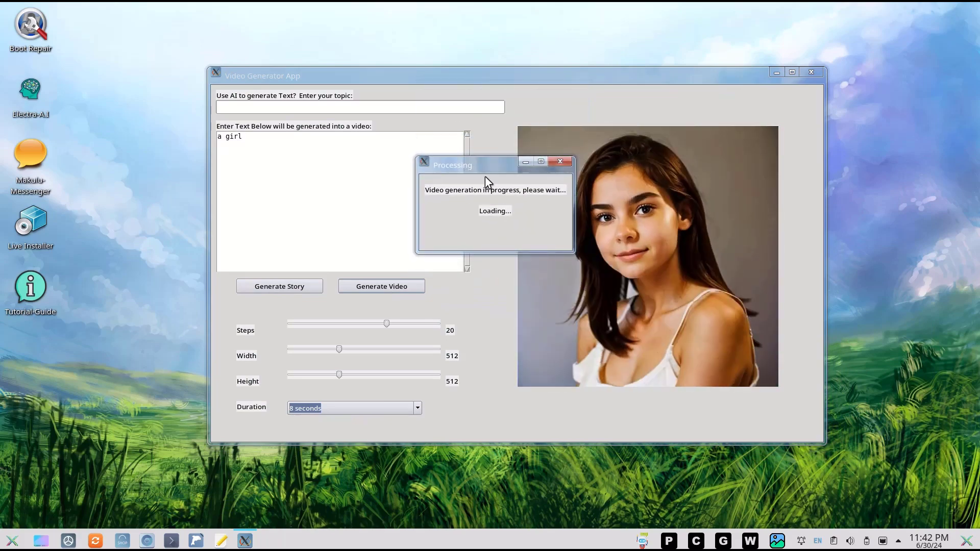
{"action": "left_click_drag", "start_coordinate": [478, 162], "coordinate": [495, 220]}
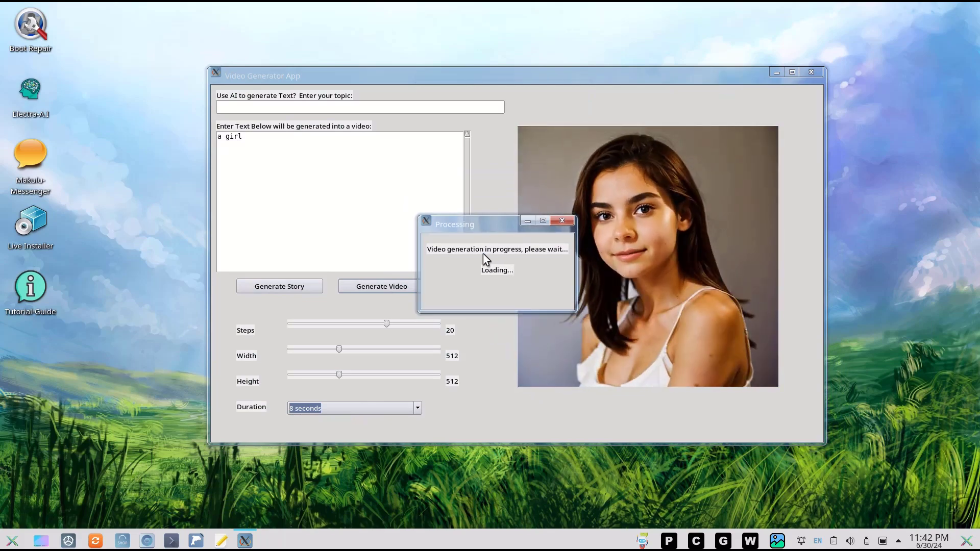
{"action": "left_click_drag", "start_coordinate": [473, 216], "coordinate": [455, 202]}
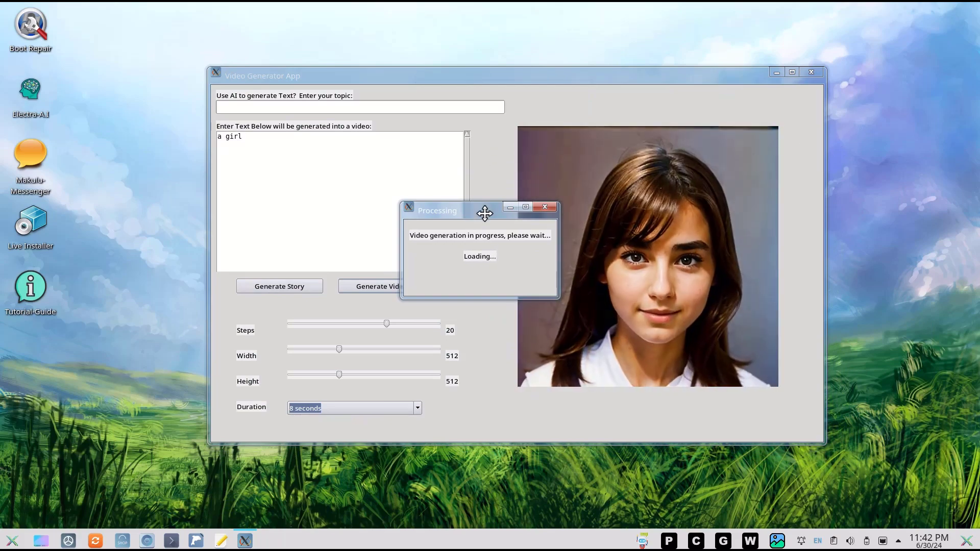
{"action": "left_click_drag", "start_coordinate": [486, 215], "coordinate": [504, 221]}
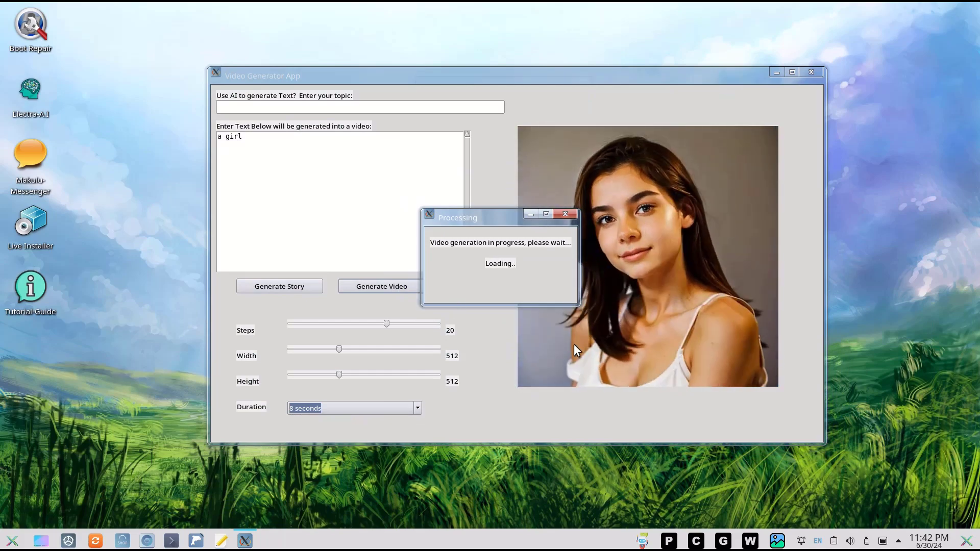
{"action": "left_click_drag", "start_coordinate": [500, 221], "coordinate": [481, 199]}
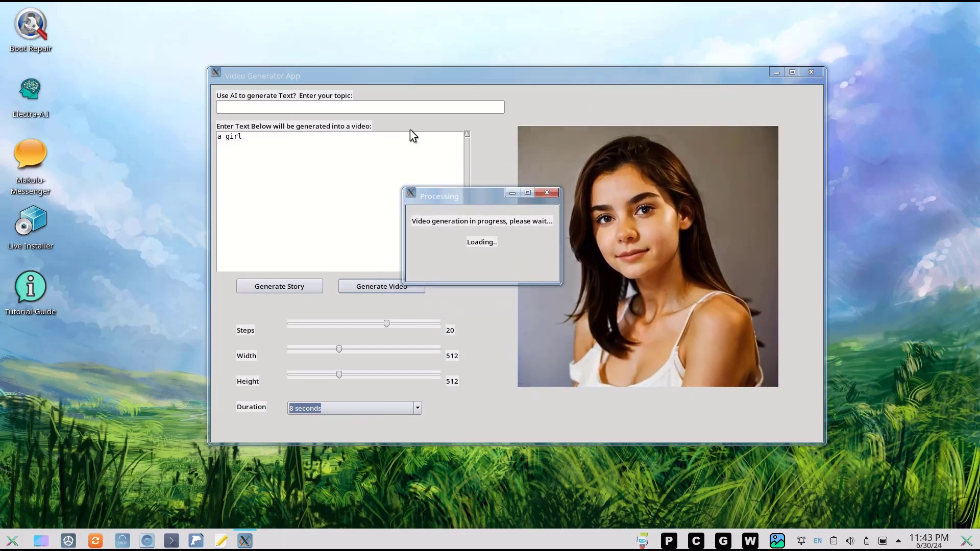
{"action": "left_click_drag", "start_coordinate": [463, 195], "coordinate": [474, 202]}
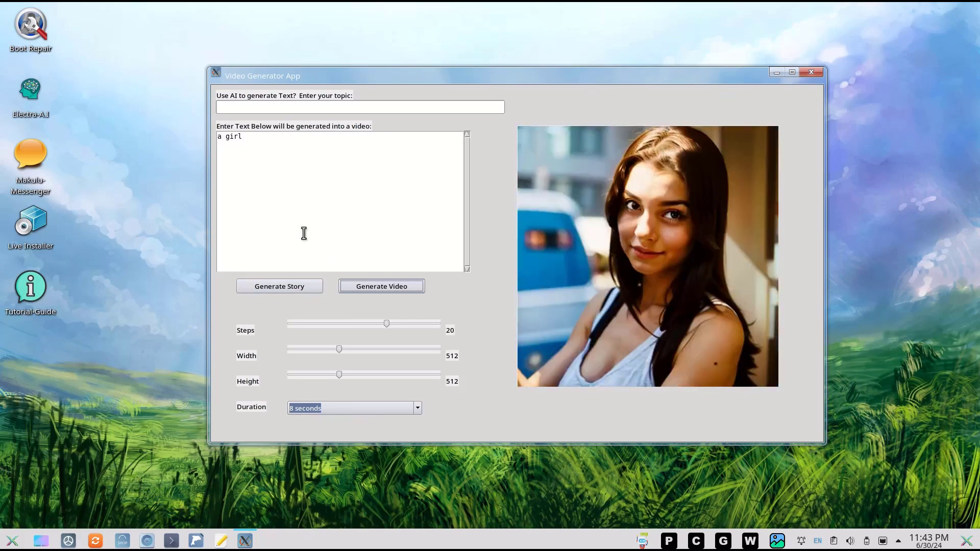
Switch the clip duration to 4 seconds, then back to 8 seconds
{"action": "left_click_drag", "start_coordinate": [503, 75], "coordinate": [485, 75]}
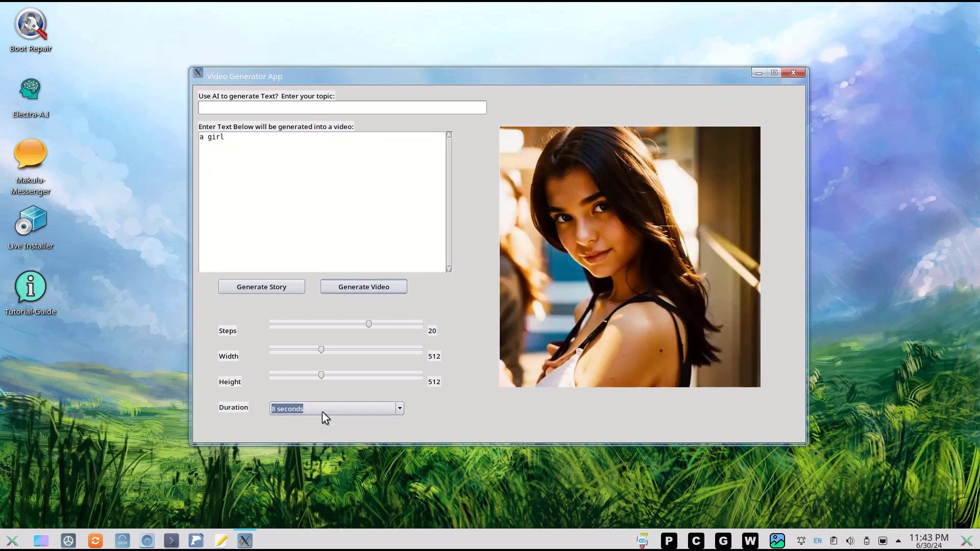
{"action": "left_click", "coordinate": [323, 412]}
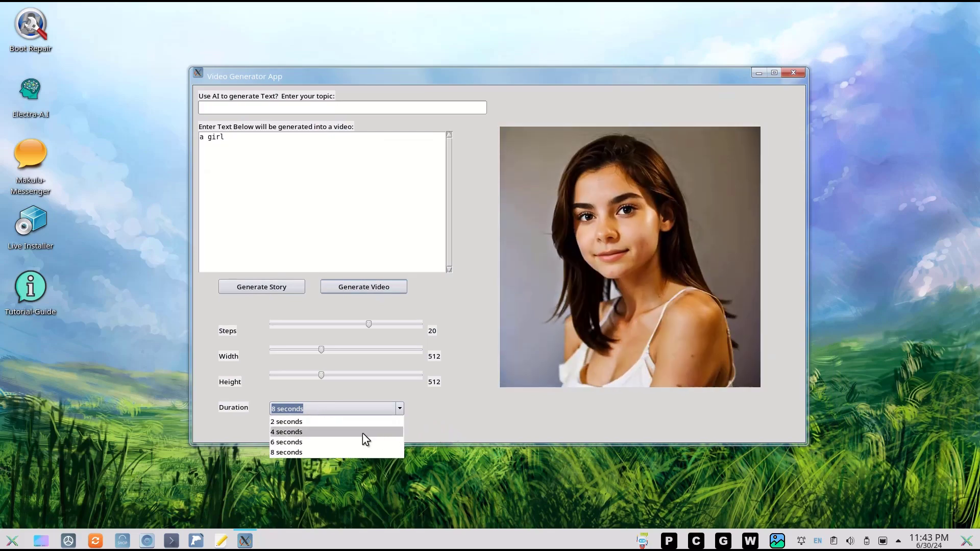
{"action": "left_click", "coordinate": [360, 432]}
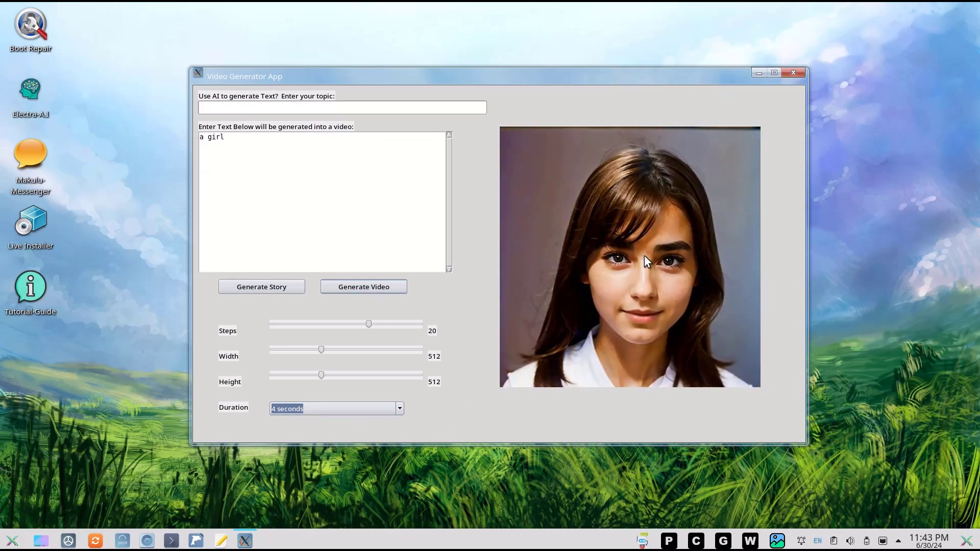
{"action": "left_click", "coordinate": [370, 409]}
{"action": "left_click", "coordinate": [363, 451]}
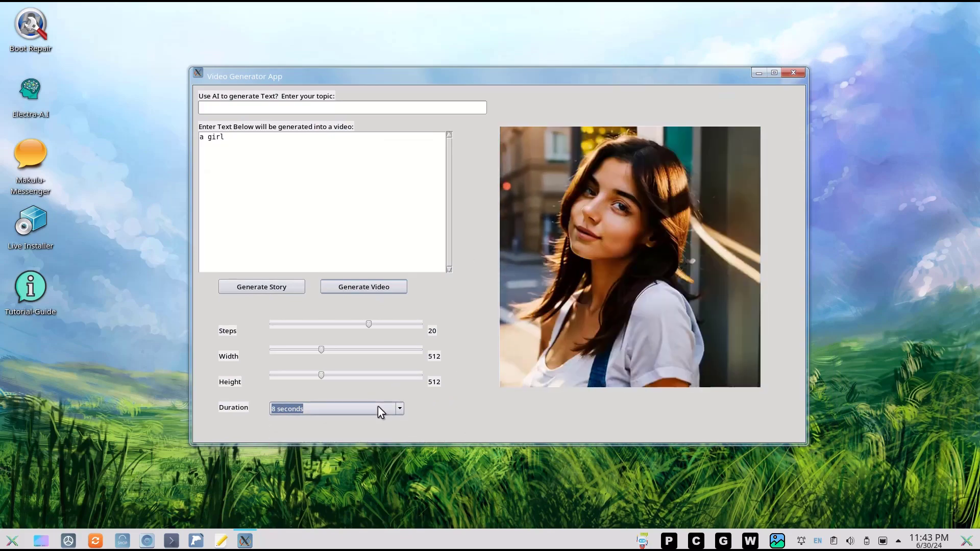
{"action": "left_click", "coordinate": [377, 407]}
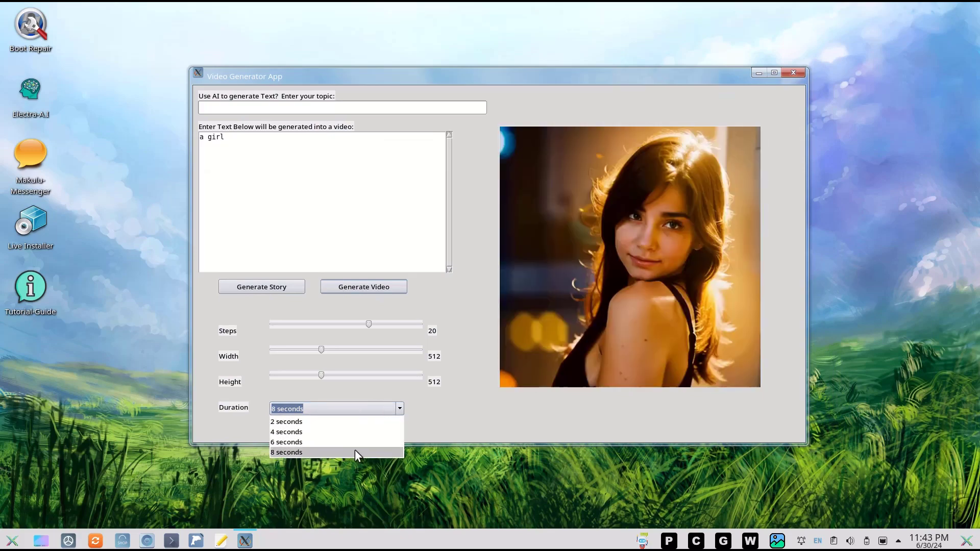
{"action": "left_click", "coordinate": [357, 453]}
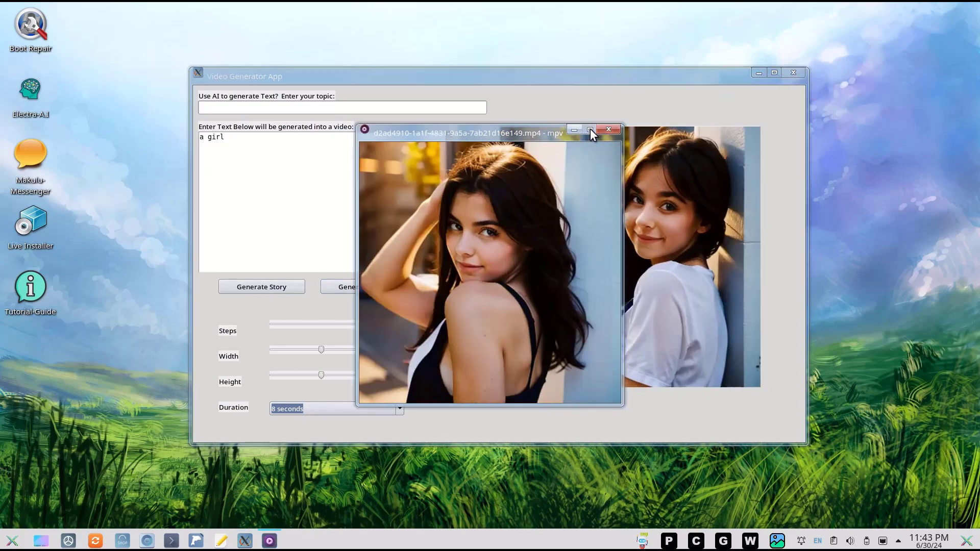
Maximize the mpv player to watch the girl clip, then close it
{"action": "left_click", "coordinate": [590, 129]}
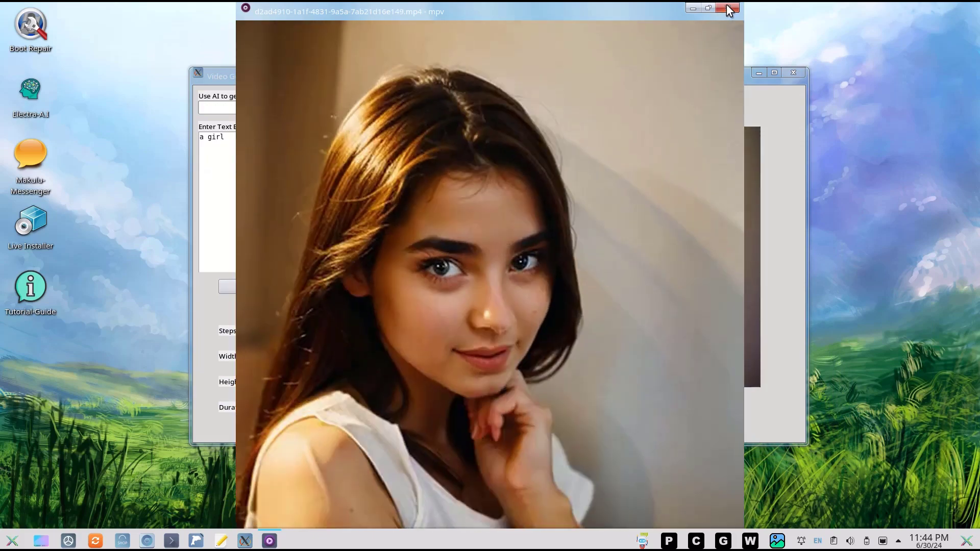
{"action": "left_click", "coordinate": [727, 8]}
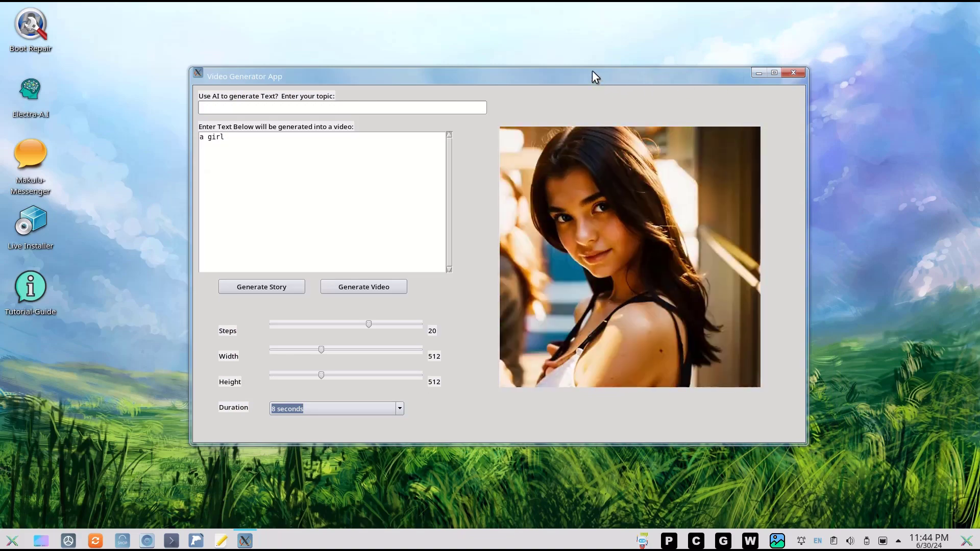
{"action": "left_click_drag", "start_coordinate": [592, 72], "coordinate": [603, 71]}
{"action": "left_click", "coordinate": [398, 212]}
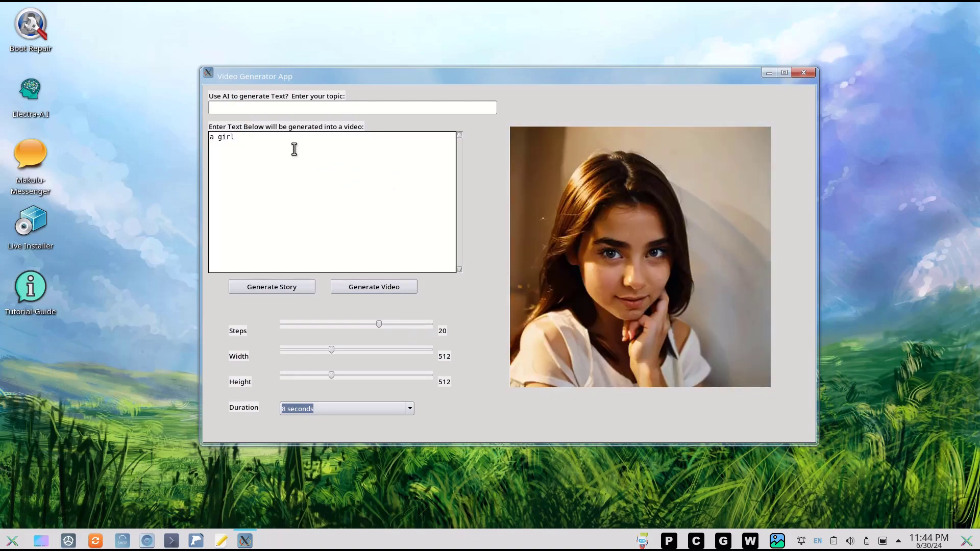
{"action": "left_click", "coordinate": [292, 148]}
{"action": "key", "text": "ctrl+a"}
{"action": "left_click", "coordinate": [251, 139]}
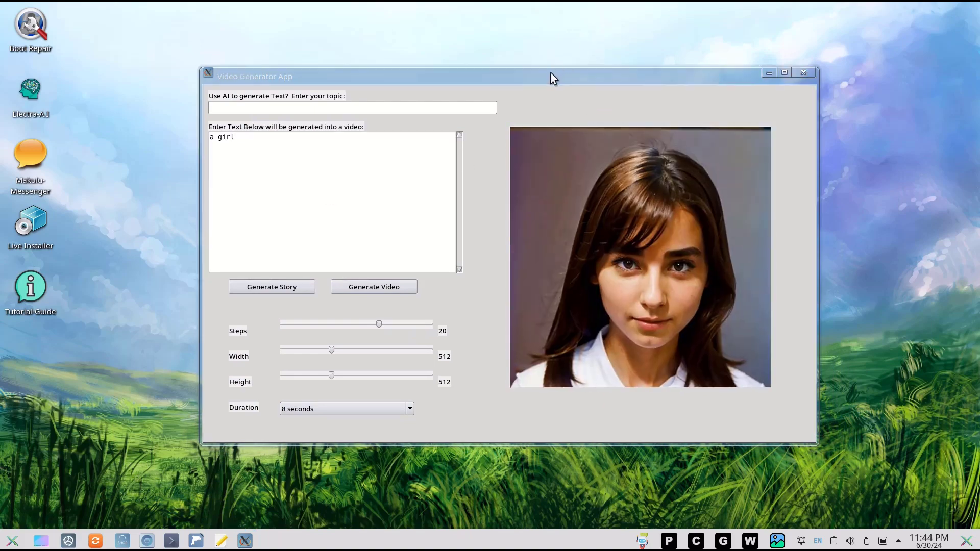
{"action": "left_click_drag", "start_coordinate": [549, 73], "coordinate": [546, 87]}
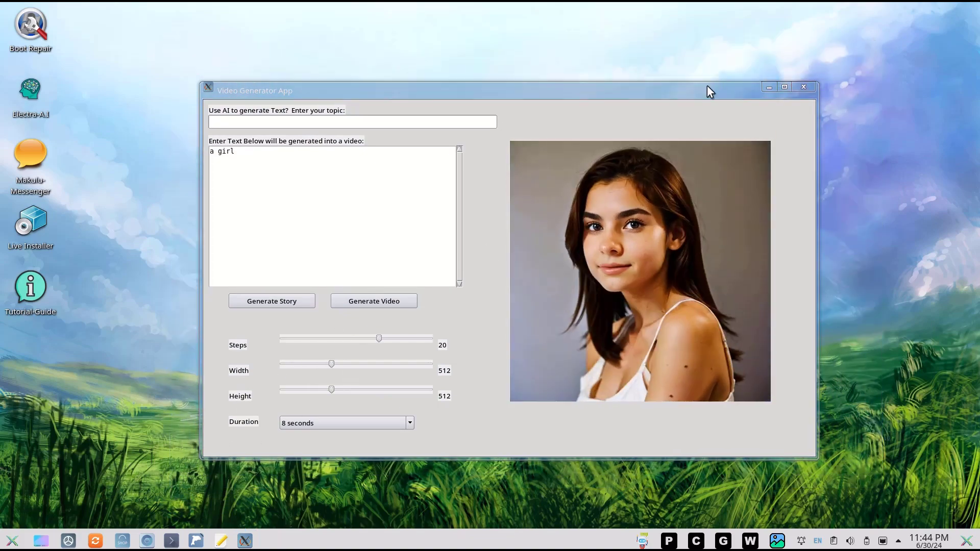
{"action": "mouse_move", "coordinate": [602, 97]}
{"action": "left_mouse_down"}
{"action": "mouse_move", "coordinate": [599, 83]}
{"action": "mouse_move", "coordinate": [602, 92]}
{"action": "left_mouse_up"}
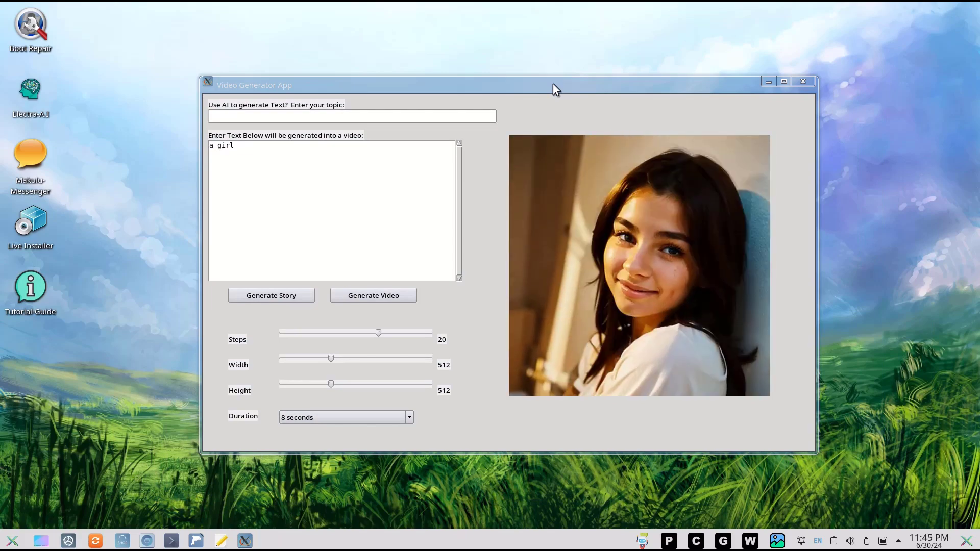
{"action": "left_click_drag", "start_coordinate": [552, 90], "coordinate": [546, 90]}
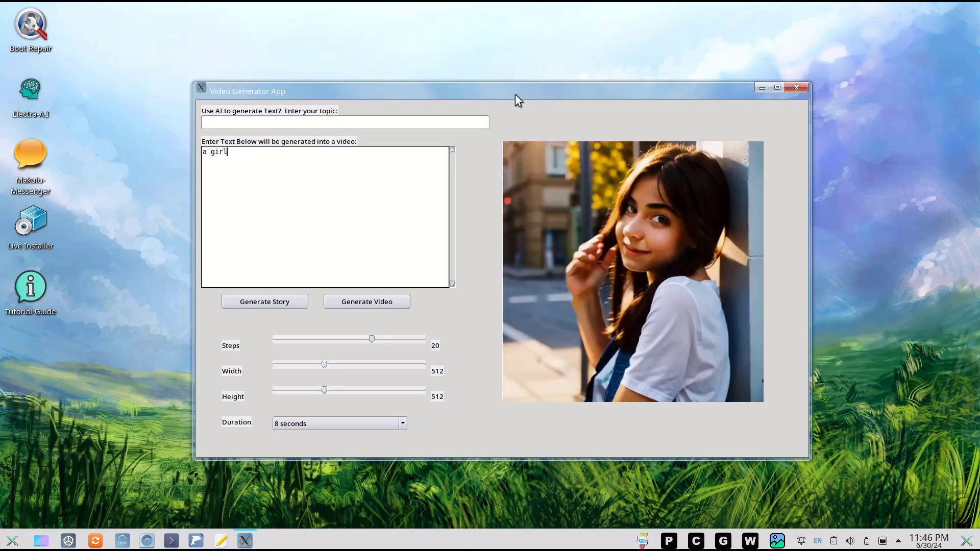
{"action": "left_click_drag", "start_coordinate": [515, 94], "coordinate": [496, 94]}
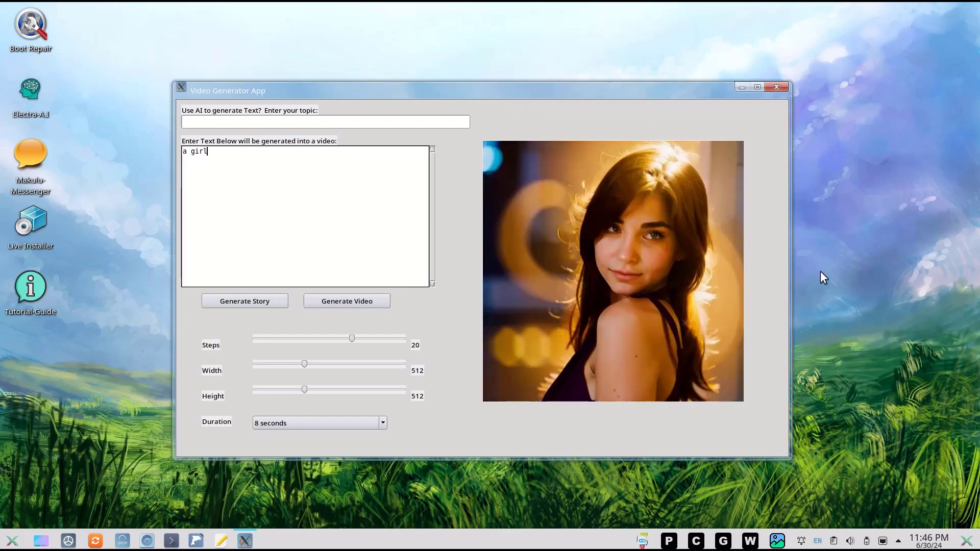